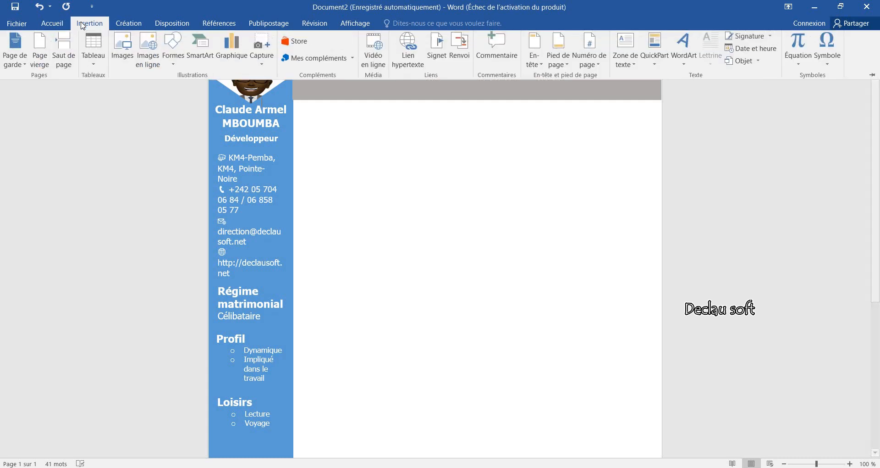
Draw a wide parallelogram about 13.9 cm by 1.6 cm just below the Curriculum vitae banner
click(173, 48)
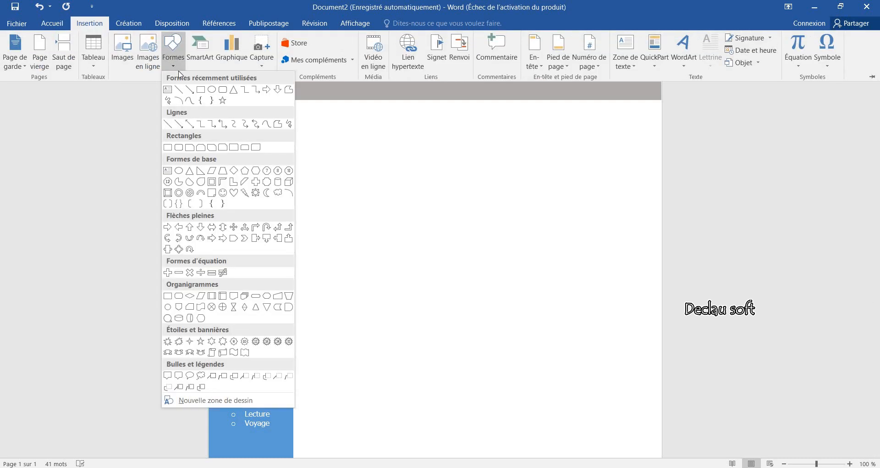
click(212, 172)
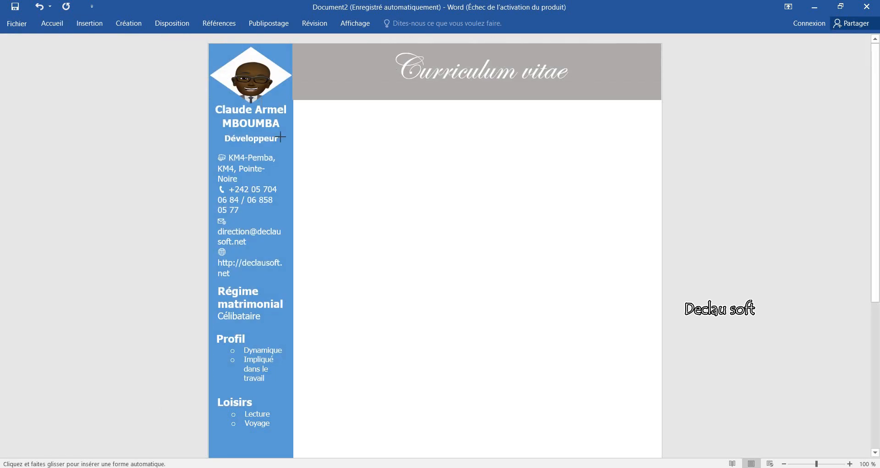
drag(293, 123, 355, 130)
drag(379, 166, 385, 156)
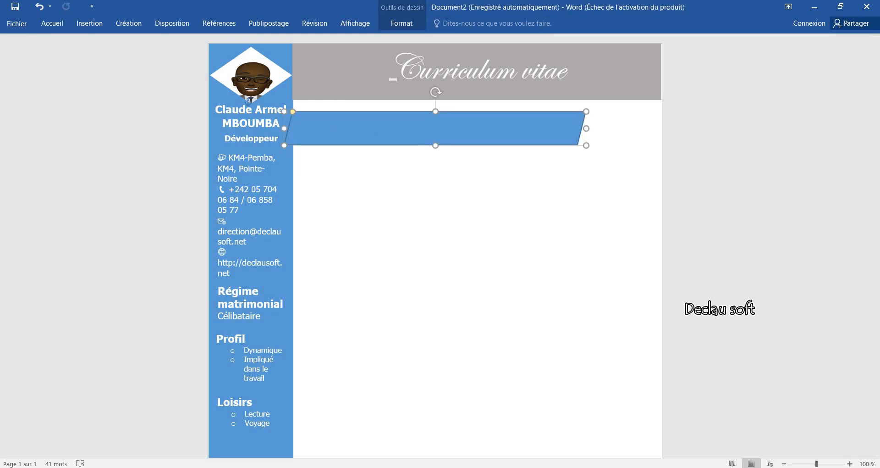
Remove the parallelogram's fill and give it a black outline
click(405, 27)
click(317, 37)
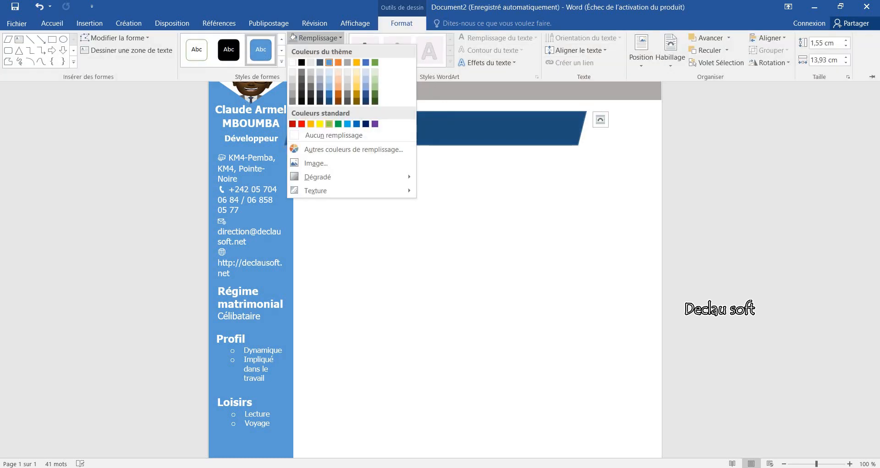
click(325, 135)
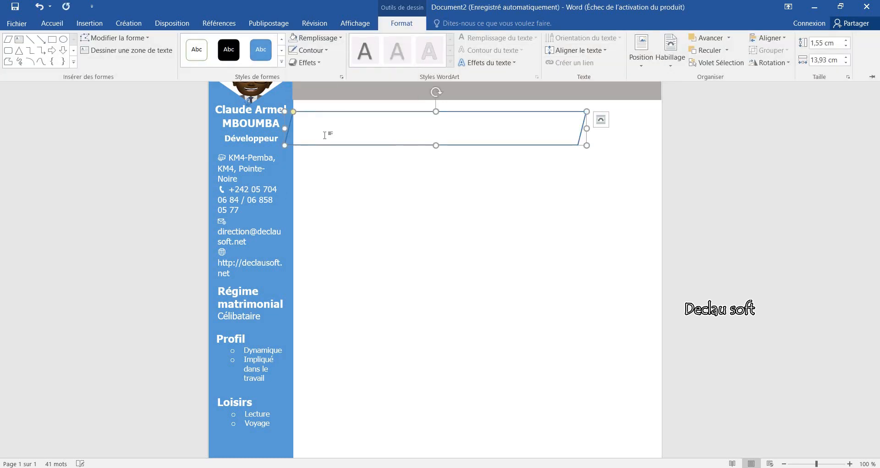
click(308, 50)
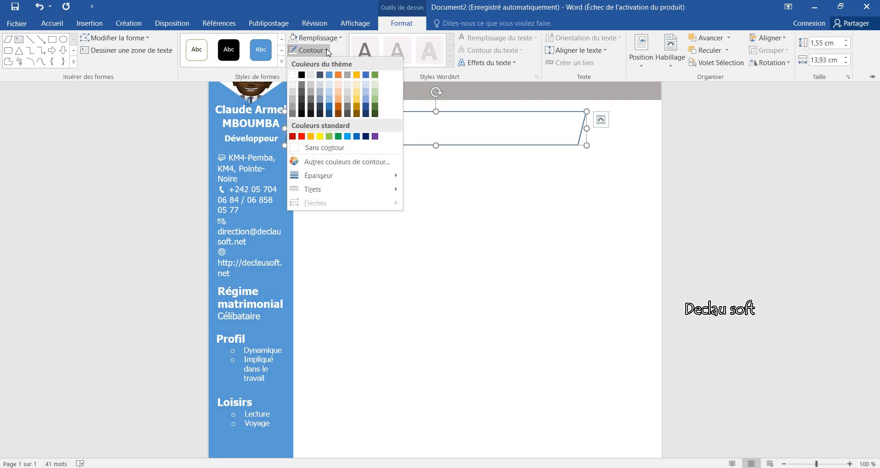
click(302, 75)
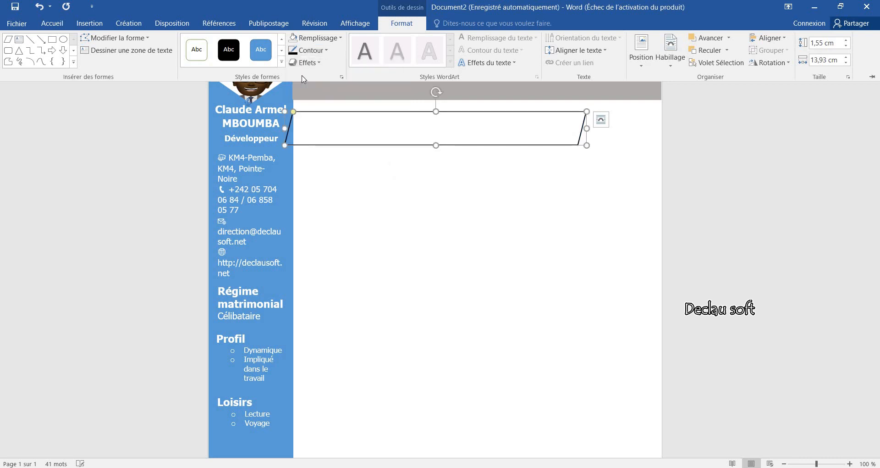
Add the heading text EXPERIENCES PROFESSIONNELLES inside the parallelogram
click(379, 113)
right_click(379, 114)
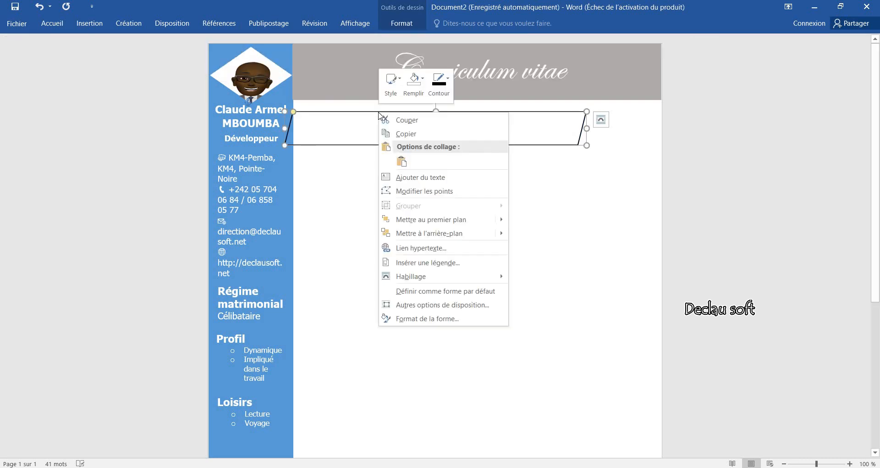
click(407, 179)
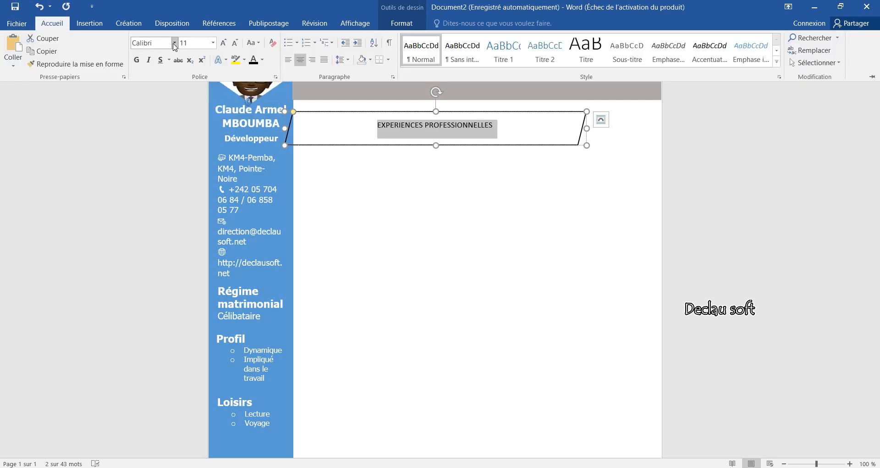
Format the EXPERIENCES PROFESSIONNELLES heading in Tahoma, size 16
click(174, 43)
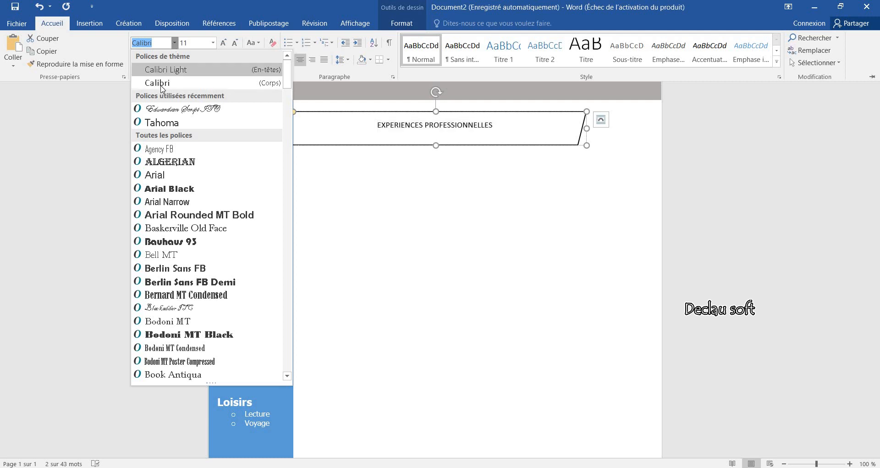
click(147, 124)
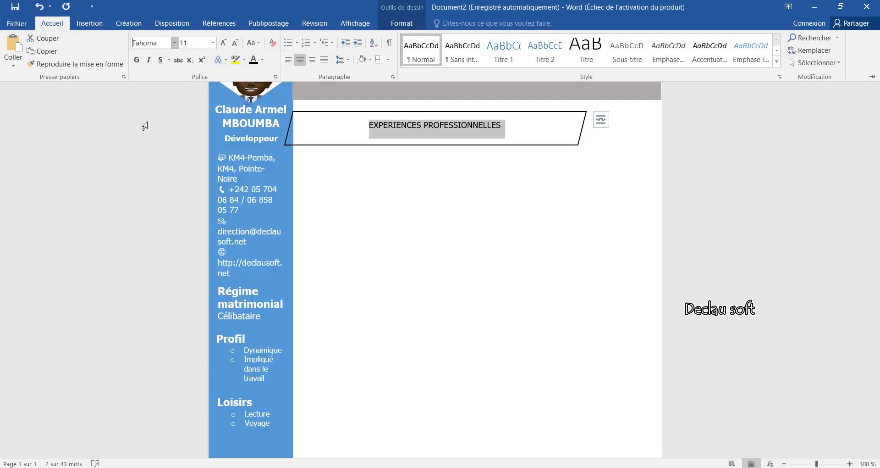
click(212, 43)
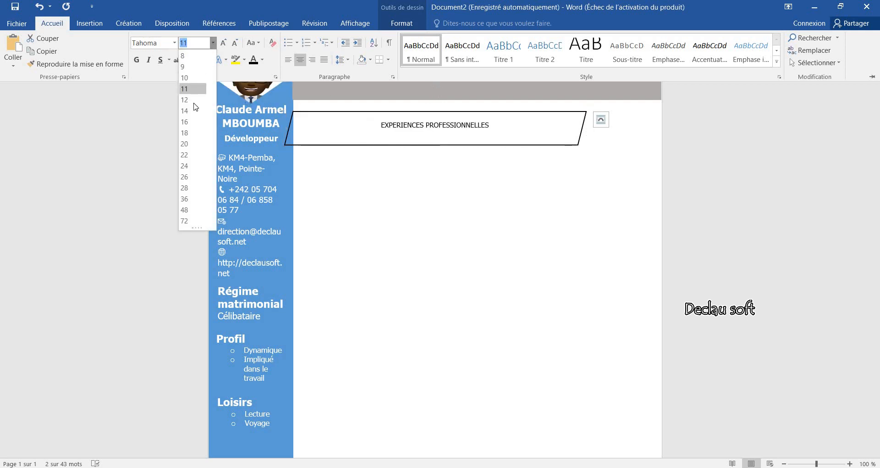
click(193, 121)
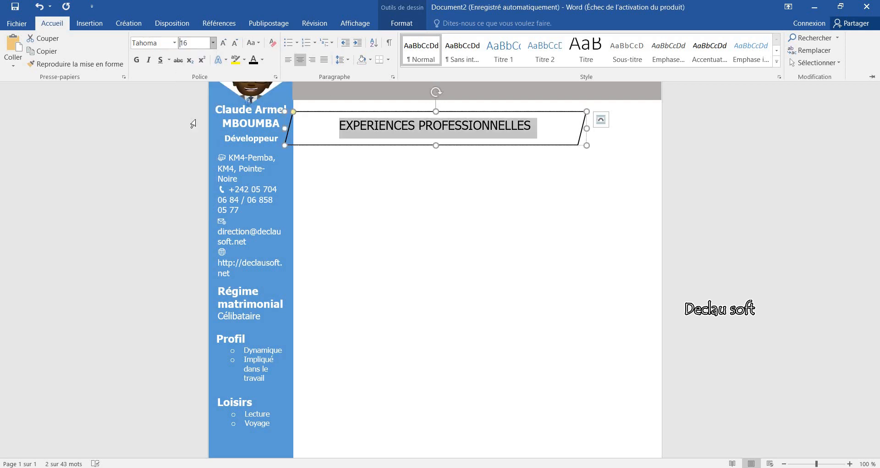
click(340, 197)
Duplicate the heading parallelogram, change the copy's text to PARCOURS SCOLAIRE and place it in the lower part of the page
click(341, 145)
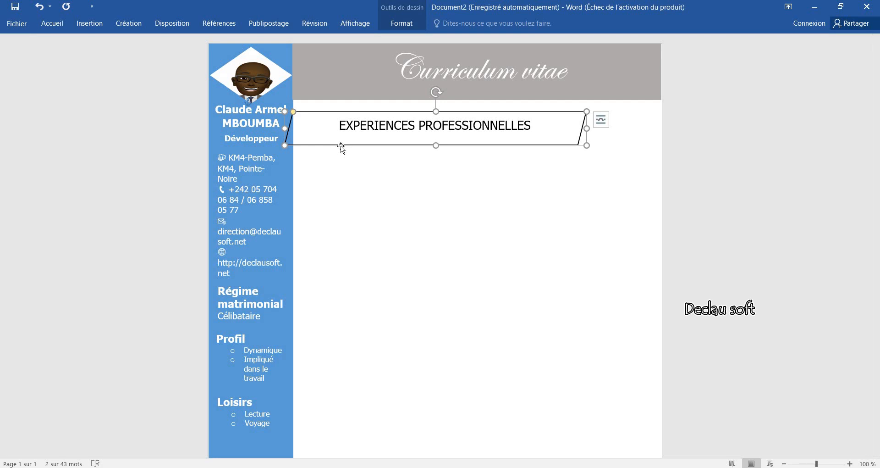
key(ctrl+v)
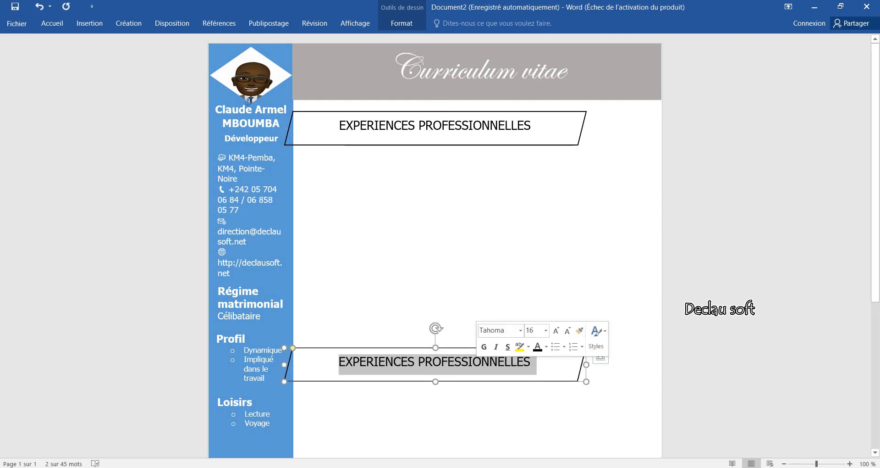
text(PAR)
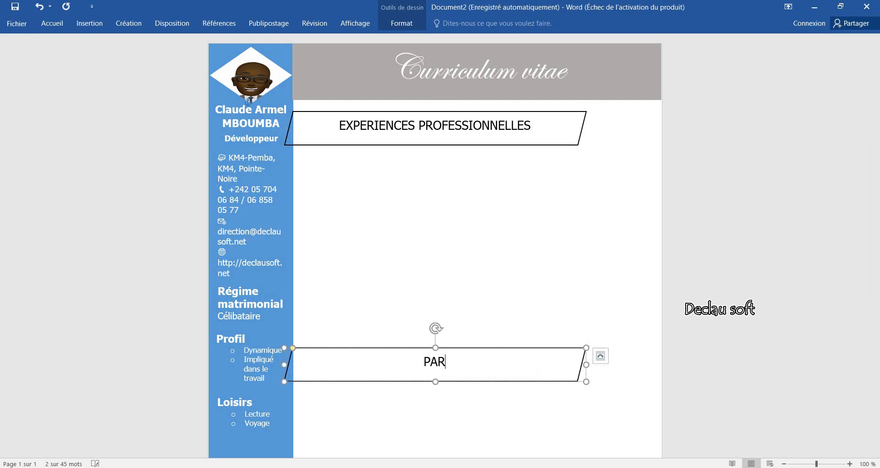
text(COURS SCOLAIRE)
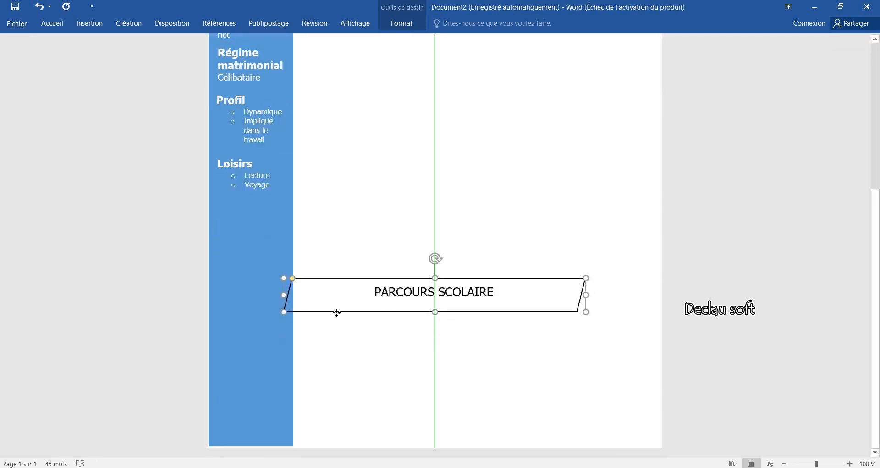
drag(336, 311, 335, 285)
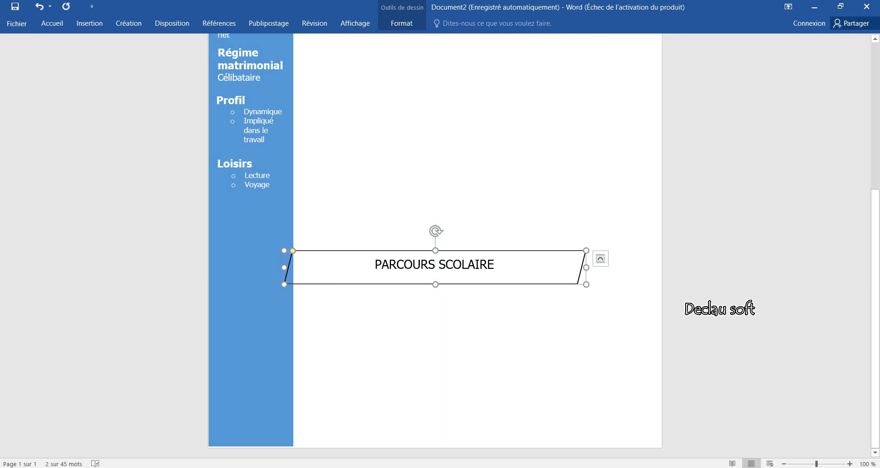
Duplicate the PARCOURS SCOLAIRE heading, place the copy midway between the two existing headings and change its text to COMPETENCES
key(ctrl+v)
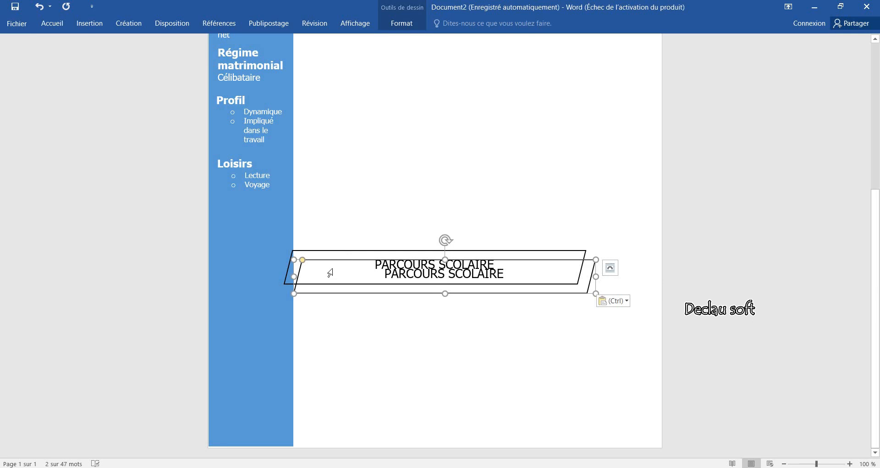
drag(330, 273, 324, 86)
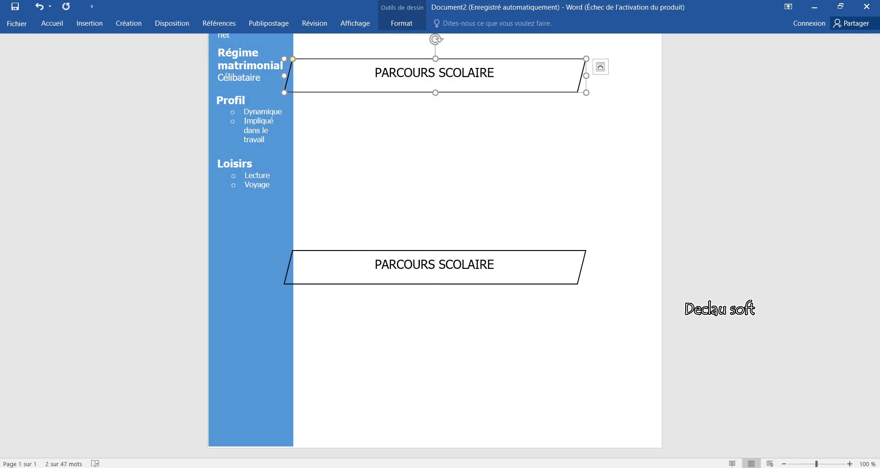
text(COMPETENCES)
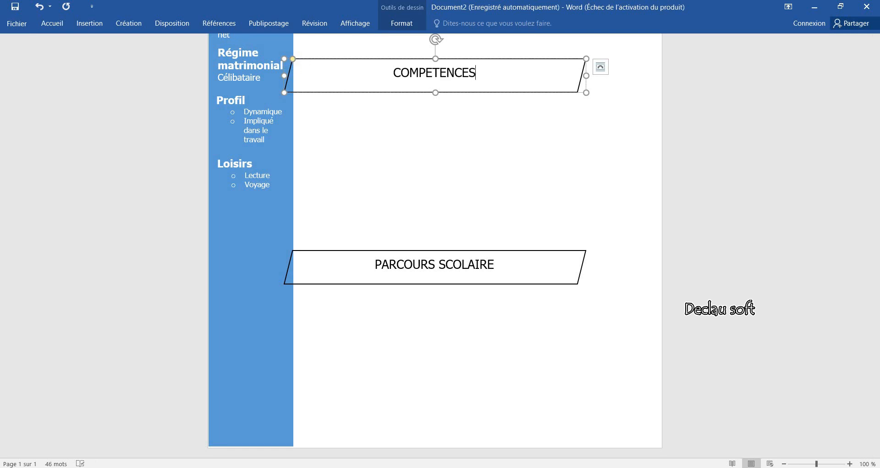
click(321, 123)
scroll(321, 123, up, 5)
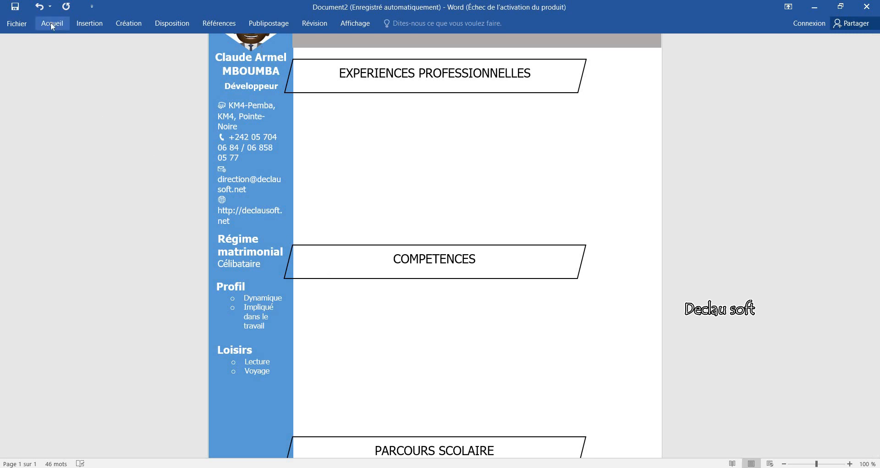
Draw a vertical line about 6.2 cm long between the EXPERIENCES PROFESSIONNELLES and COMPETENCES headings, near the blue sidebar
click(80, 27)
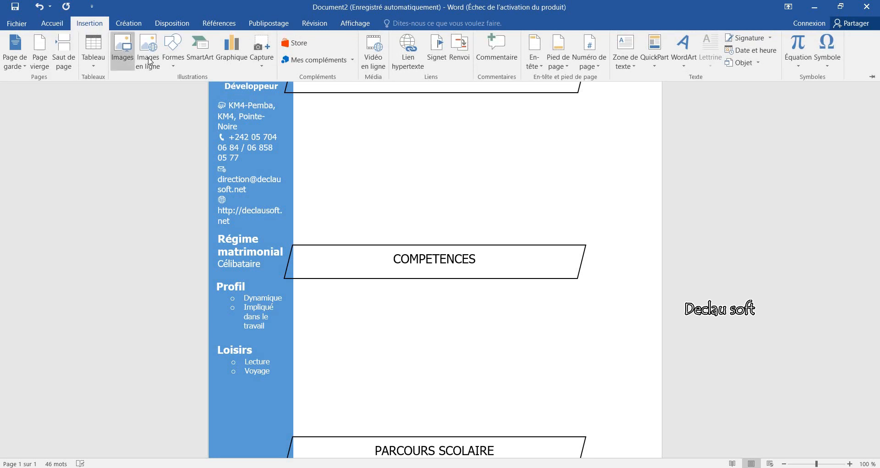
click(175, 60)
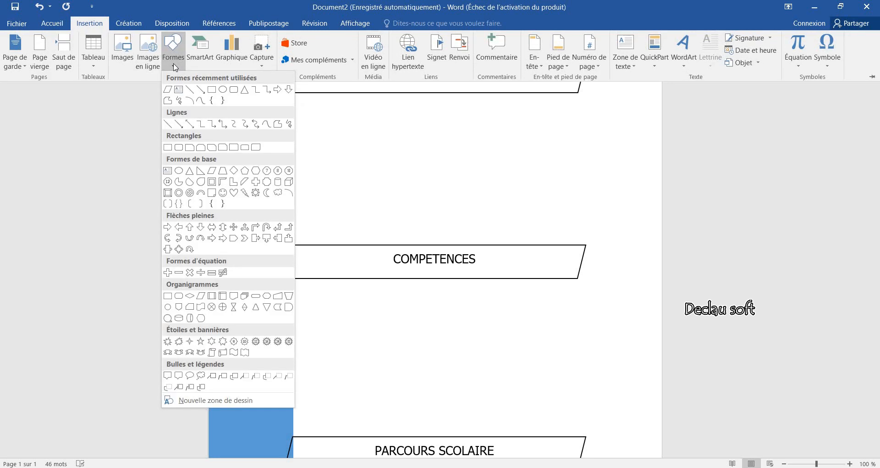
click(189, 90)
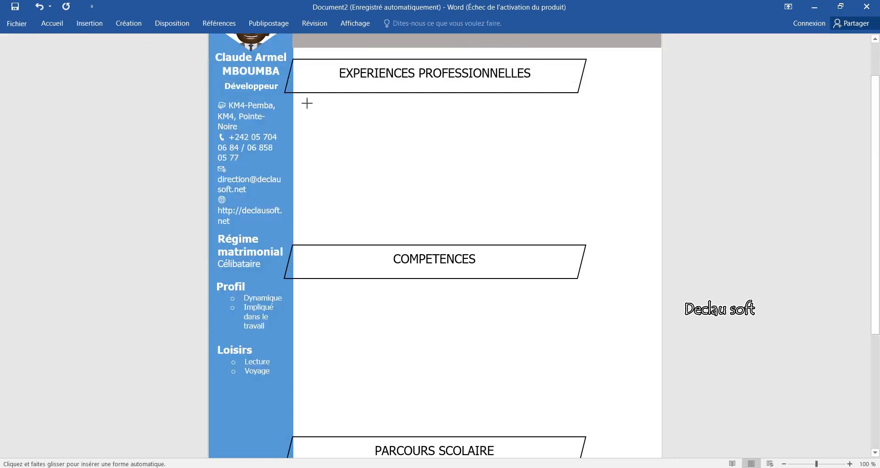
drag(307, 103, 307, 237)
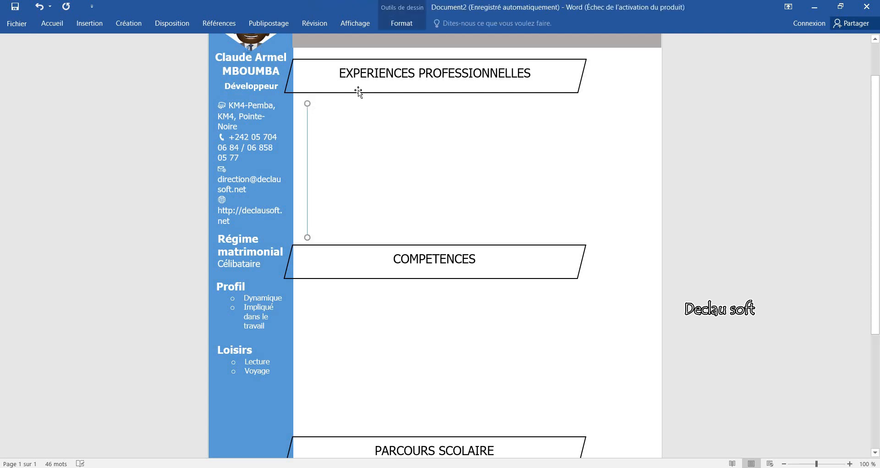
Set the vertical line's weight to 4½ pt and its dash style to round dot (Point rond)
click(399, 27)
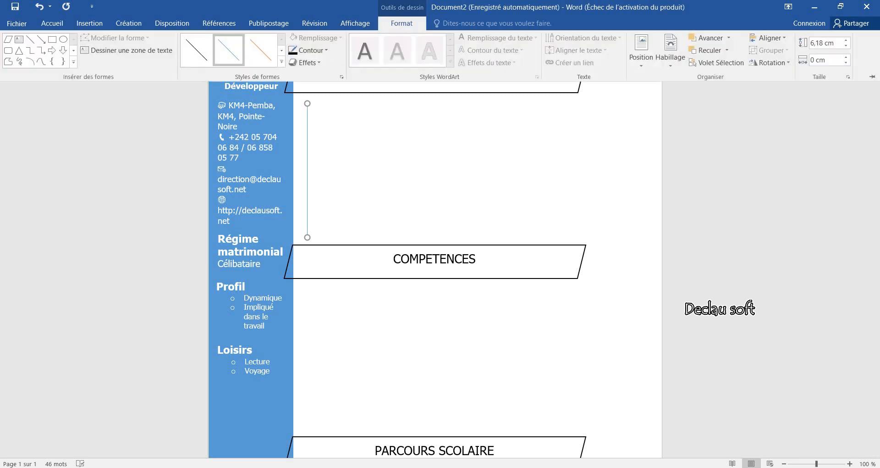
click(328, 51)
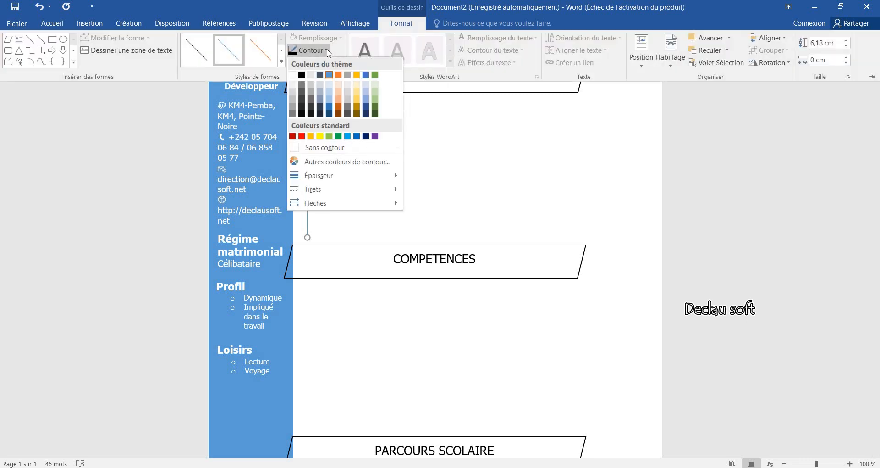
mouse_move(392, 177)
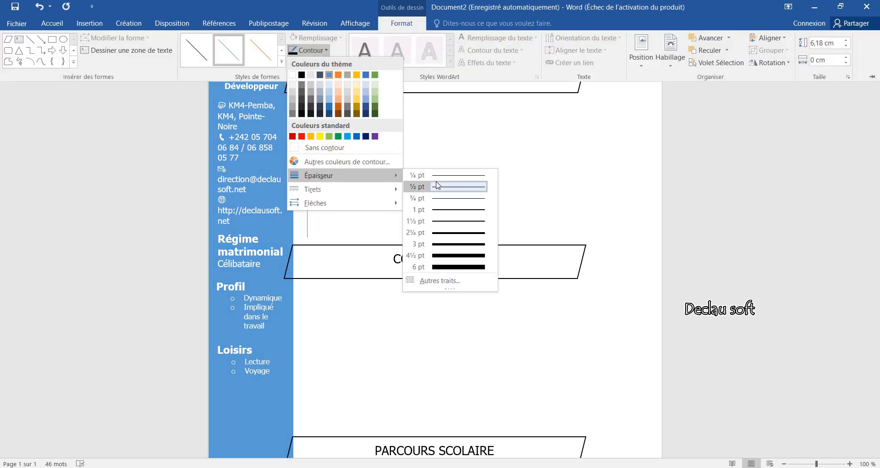
click(444, 255)
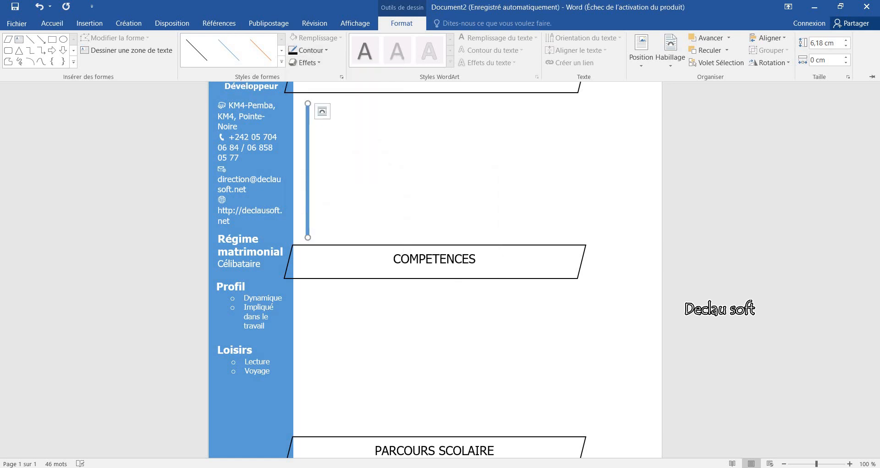
click(326, 52)
mouse_move(323, 192)
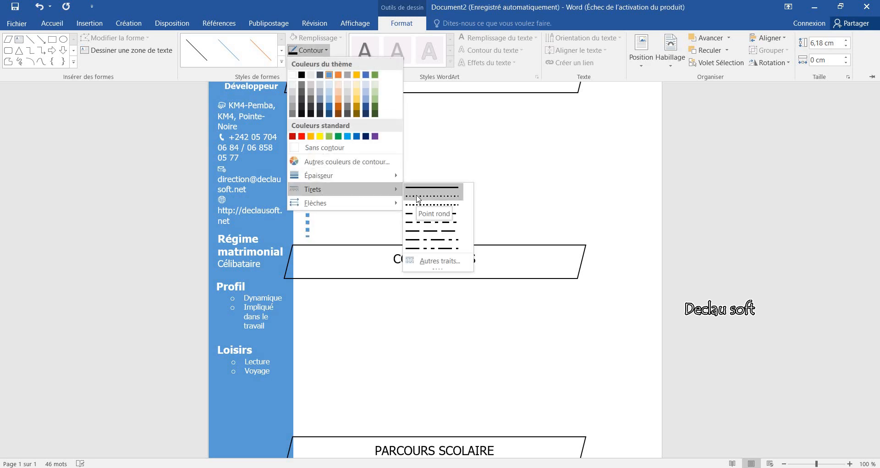
click(418, 198)
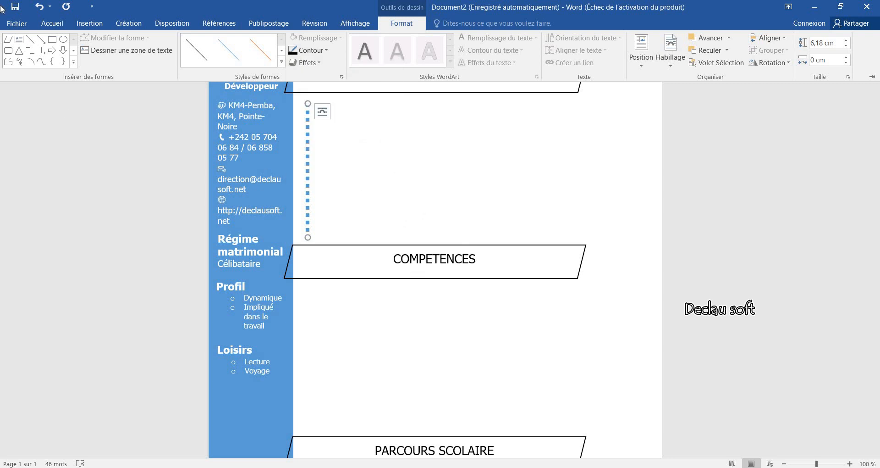
Draw a small circle over the upper end of the dotted line
click(64, 44)
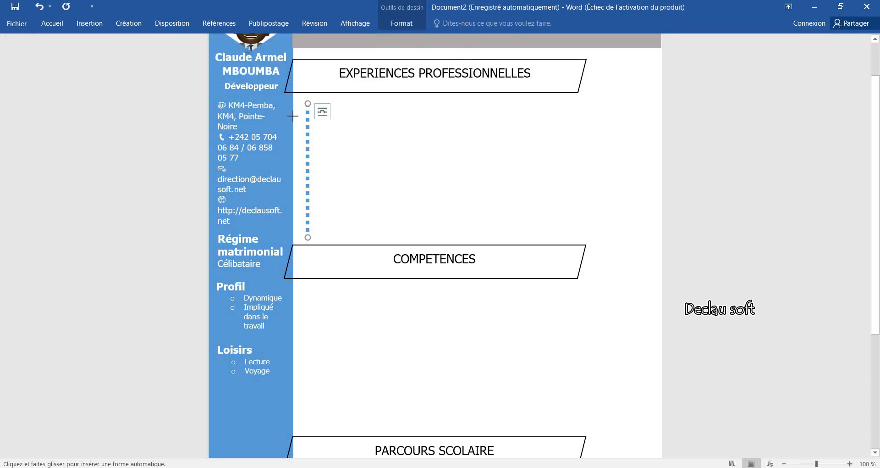
drag(300, 95, 316, 109)
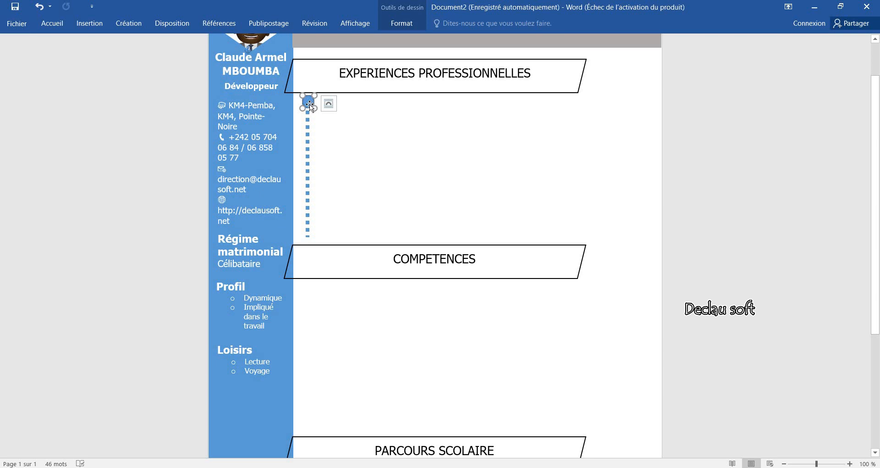
Recolour the small circle and the dotted vertical line black
click(397, 24)
click(307, 157)
Duplicate the black circle three times and space the copies down the dotted line, with the last one at its lower end
key(ctrl+v)
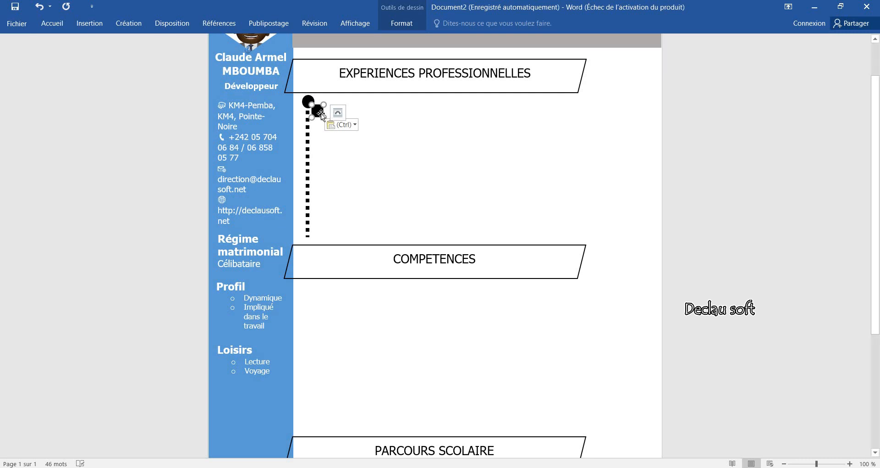
drag(323, 118, 329, 143)
key(ctrl+z)
drag(317, 112, 308, 148)
key(ctrl+c)
key(ctrl+v)
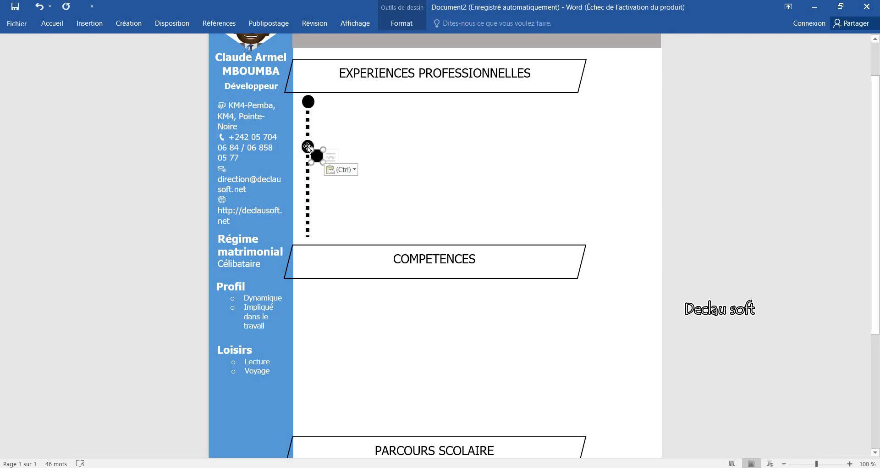
drag(313, 149, 306, 183)
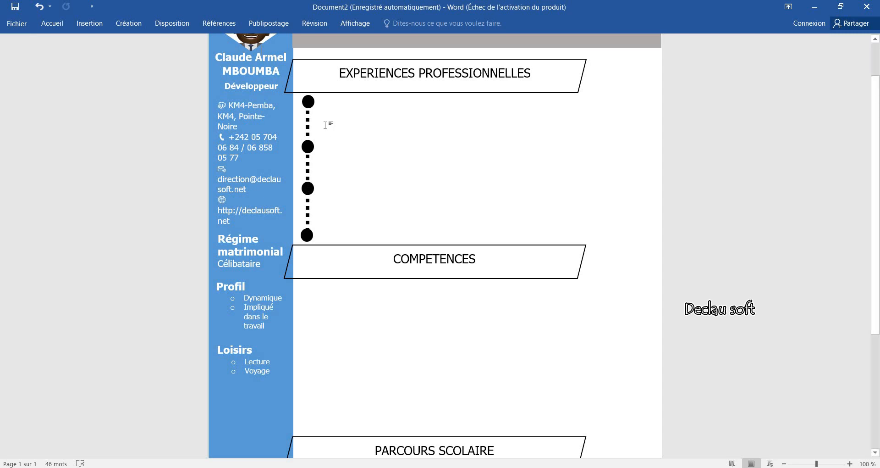
Group the four circles and the dotted line into a single timeline object
click(309, 102)
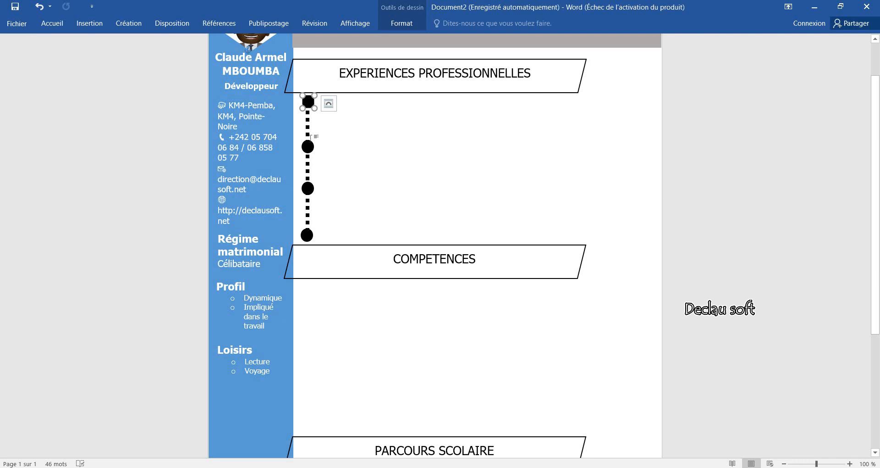
shift+click(311, 147)
shift+click(311, 193)
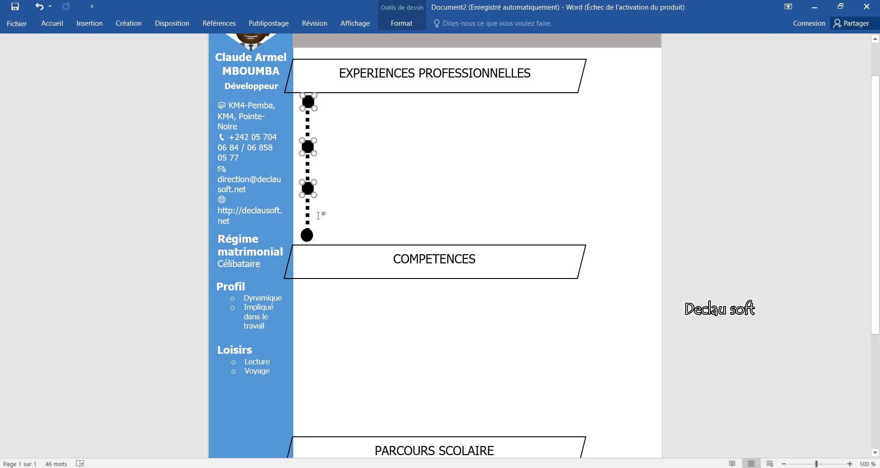
shift+click(308, 236)
shift+click(310, 213)
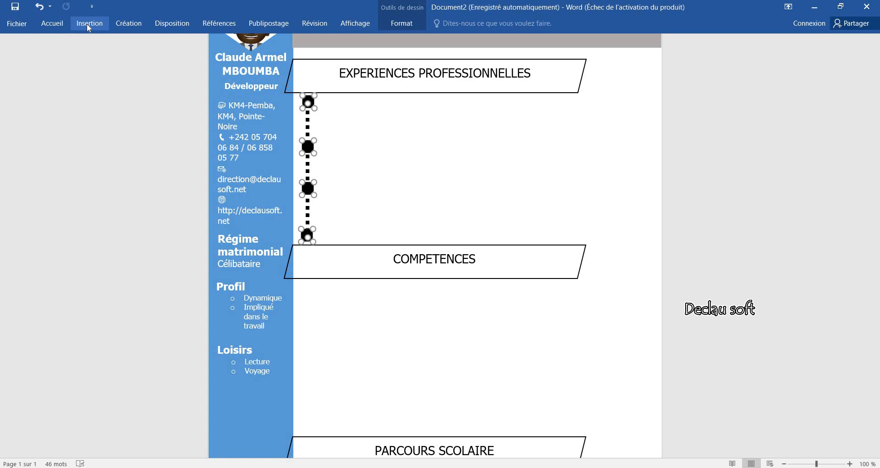
click(129, 23)
click(173, 25)
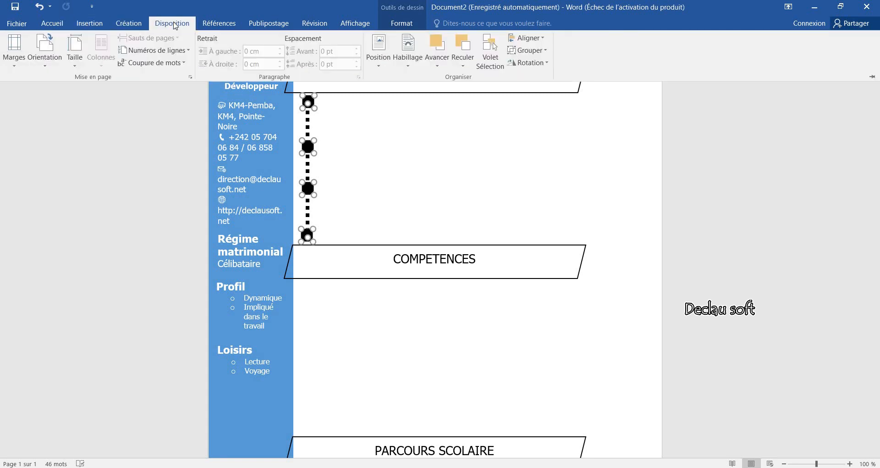
click(536, 52)
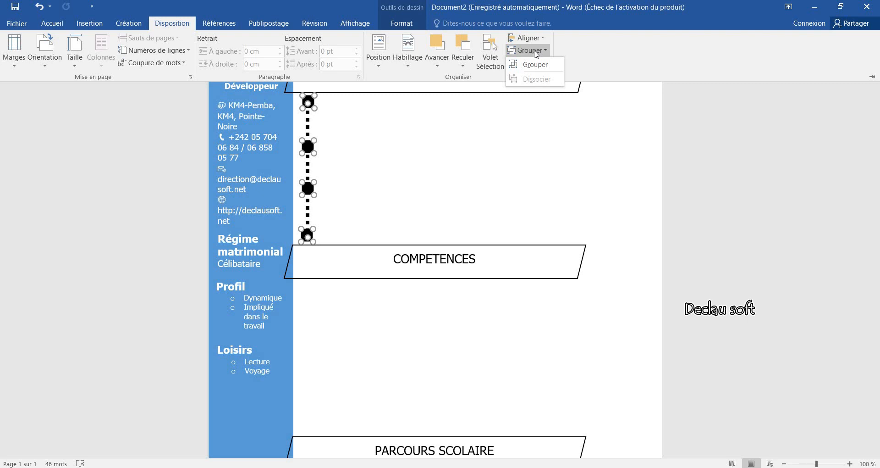
click(531, 69)
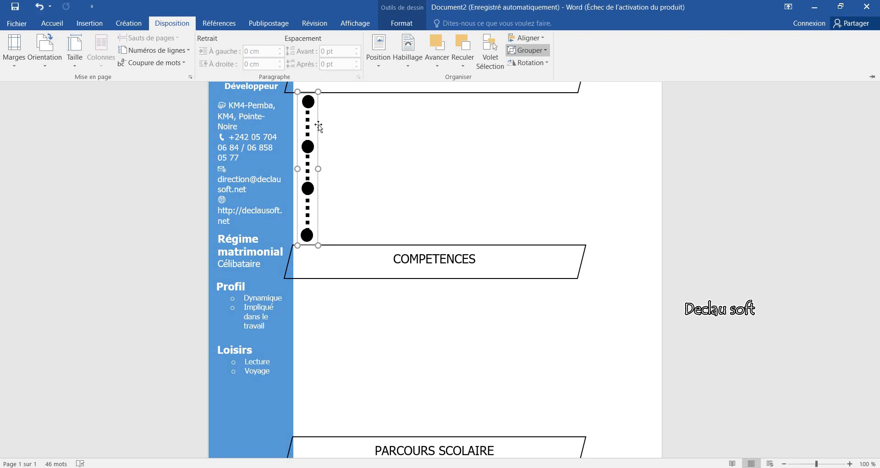
key(ctrl+F1)
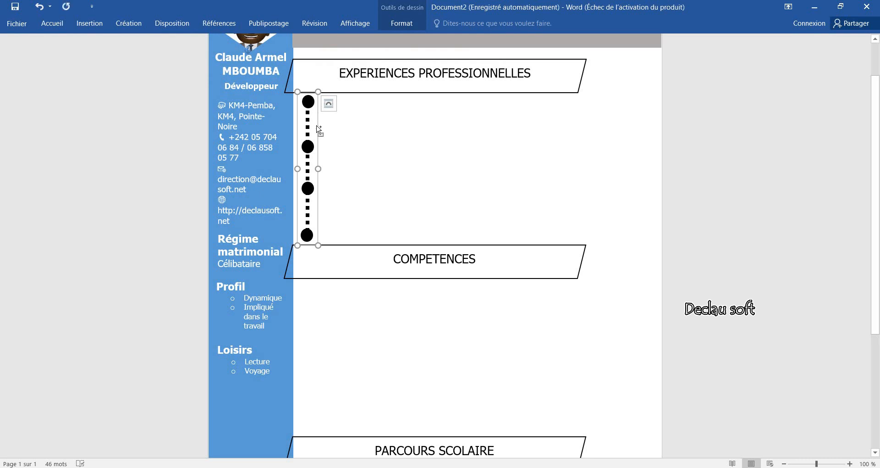
Place a copy of the grouped timeline beneath the COMPETENCES heading, near the blue sidebar
key(ctrl+v)
drag(328, 303, 322, 321)
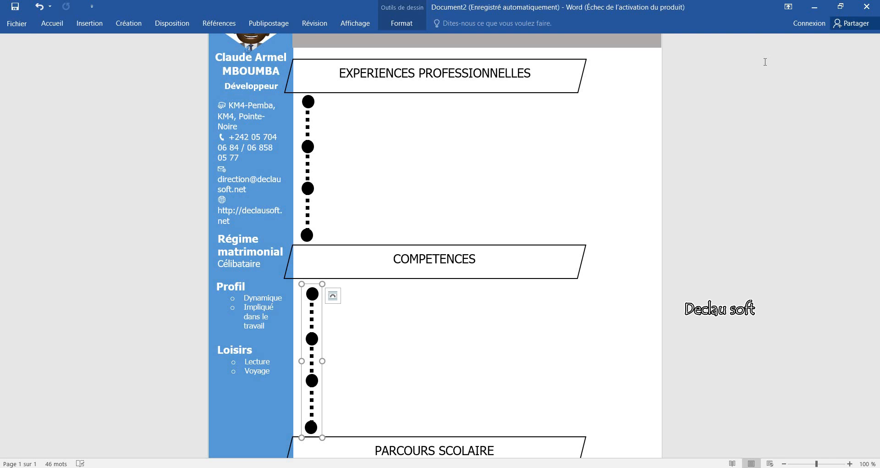
Duplicate the COMPETENCES timeline and place the copy beneath the PARCOURS SCOLAIRE heading, roughly aligned with the one above
scroll(766, 62, up, 2)
click(877, 453)
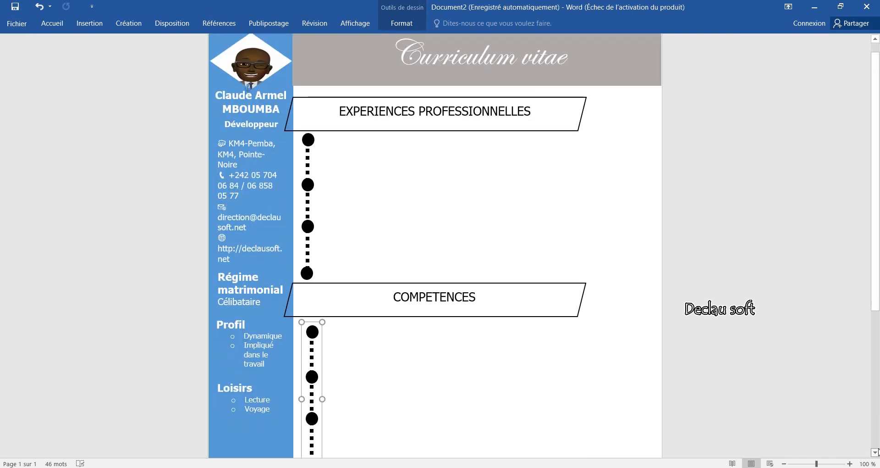
click(877, 452)
click(877, 452)
click(877, 452)
click(876, 452)
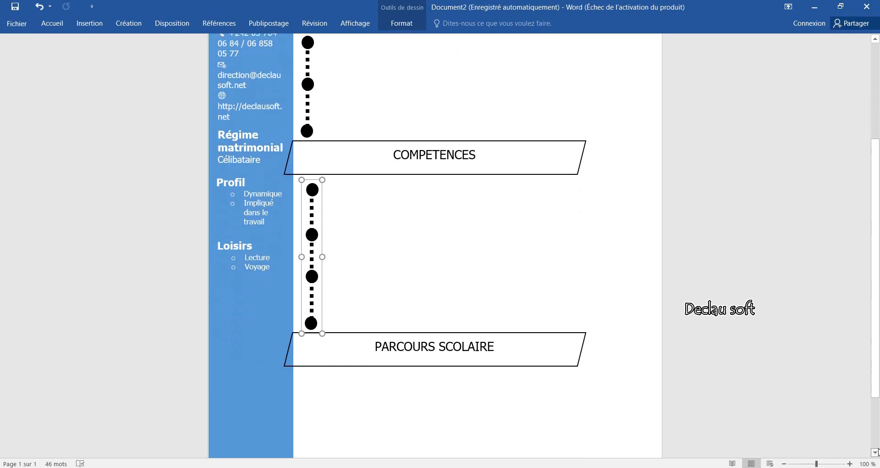
click(876, 452)
click(877, 452)
click(876, 452)
click(877, 452)
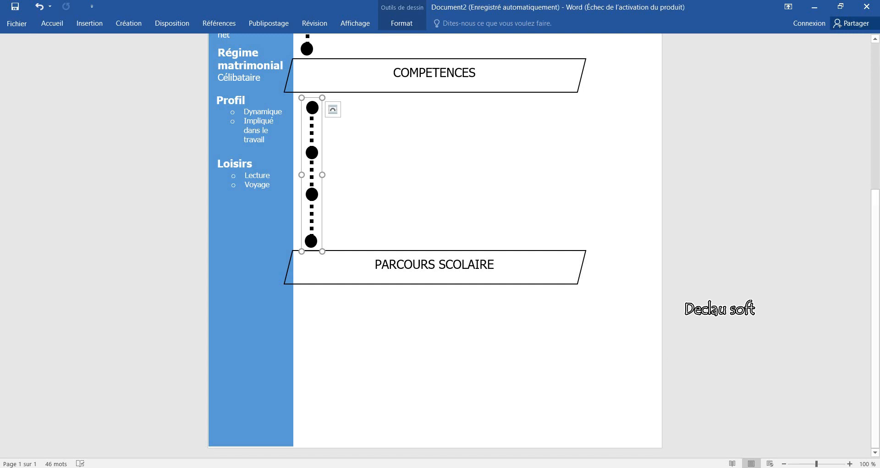
key(ctrl+c)
key(ctrl+v)
drag(328, 136, 320, 326)
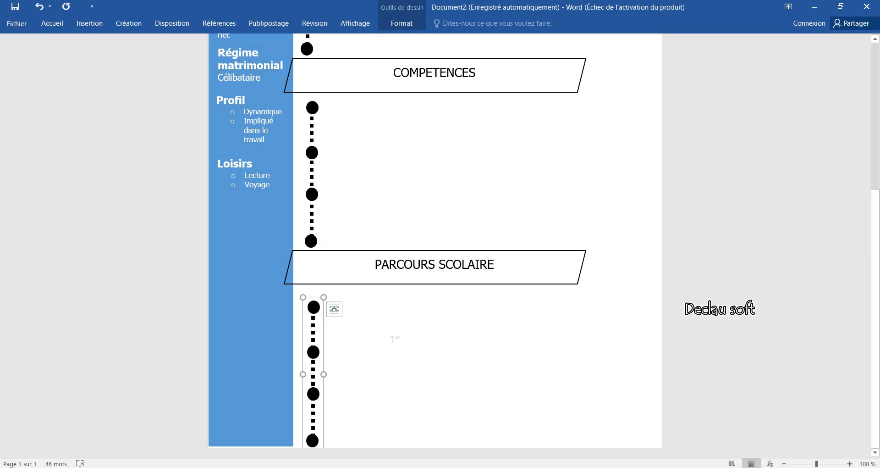
click(392, 339)
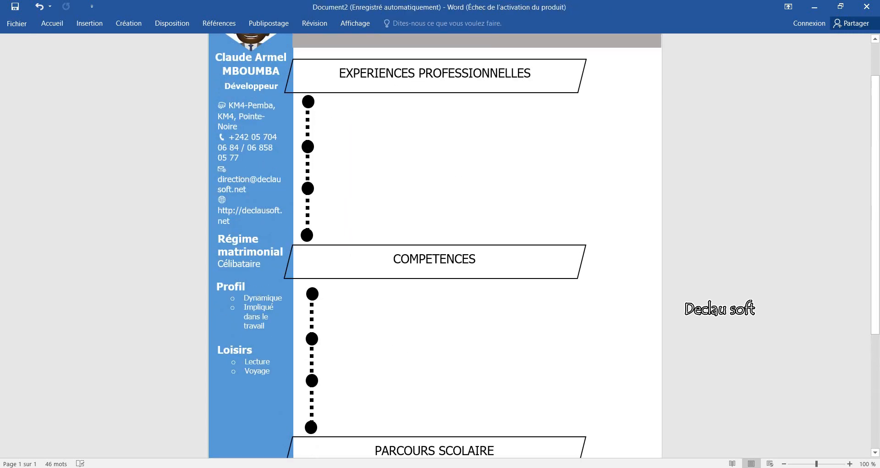